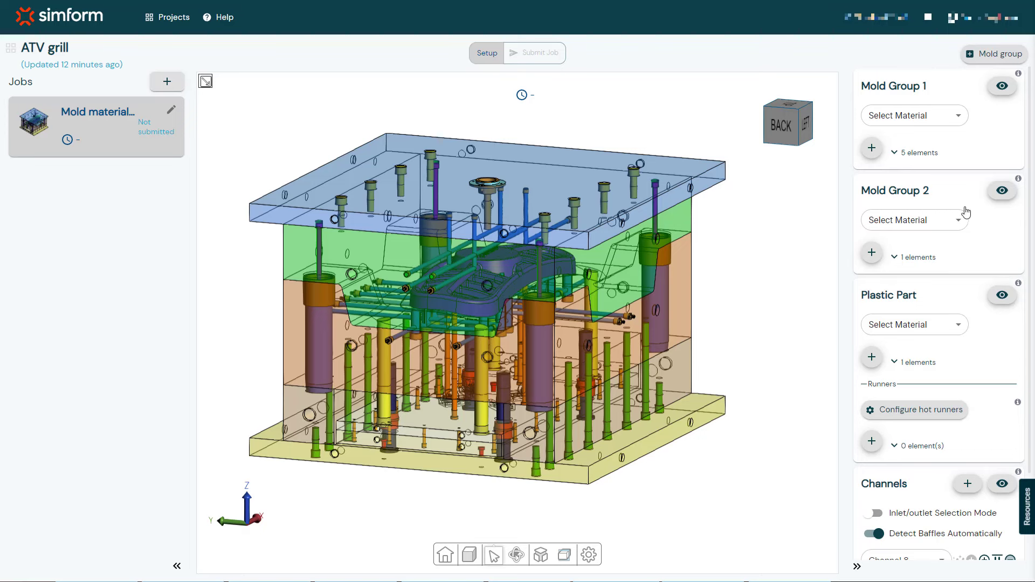
# Start a custom mold material for Mold Group 1 and name it 420 Stainless Steel
pyautogui.click(954, 122)
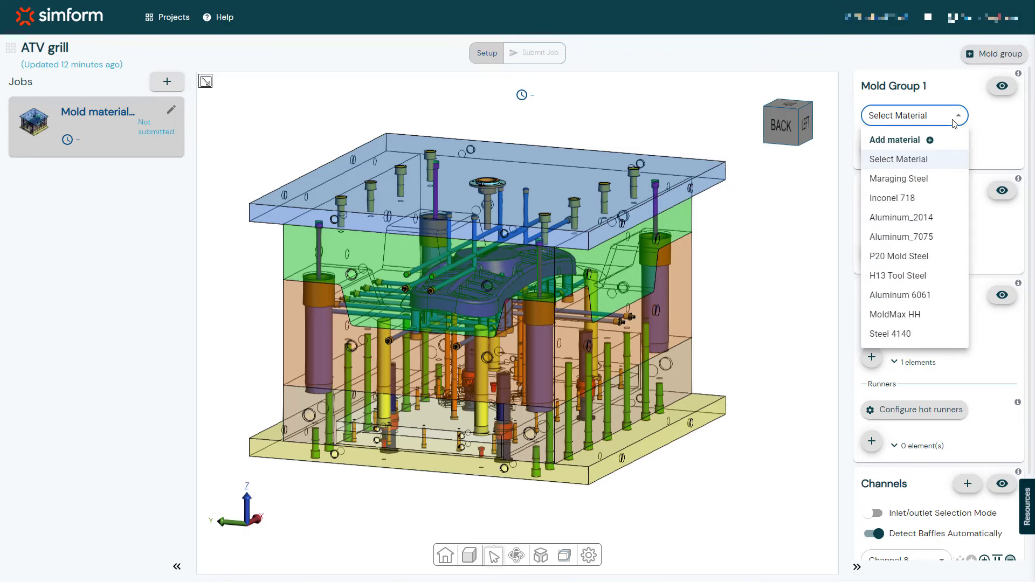
pyautogui.click(915, 142)
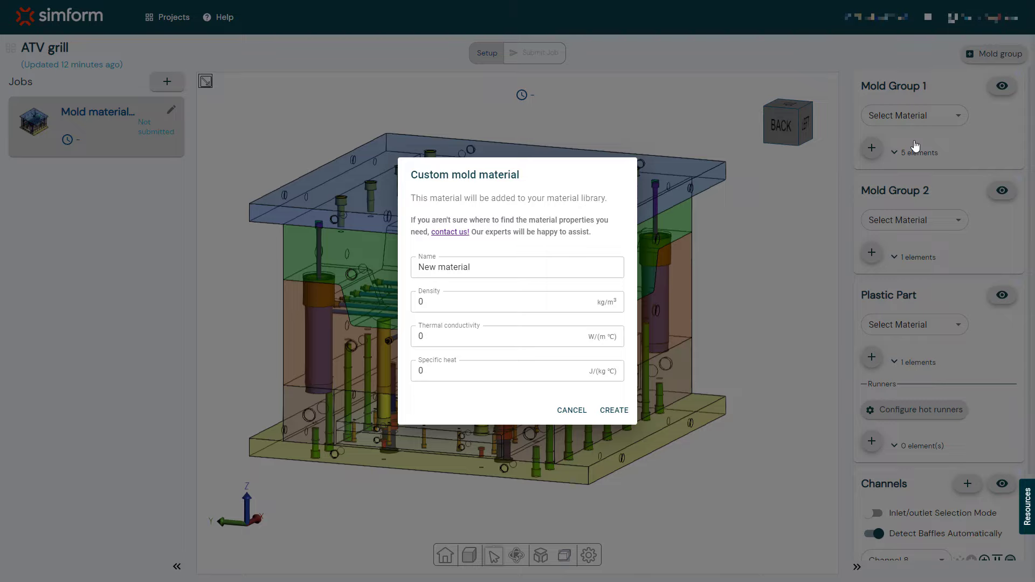
pyautogui.click(480, 268)
pyautogui.moveTo(480, 268); pyautogui.dragTo(386, 271)
pyautogui.write('420')
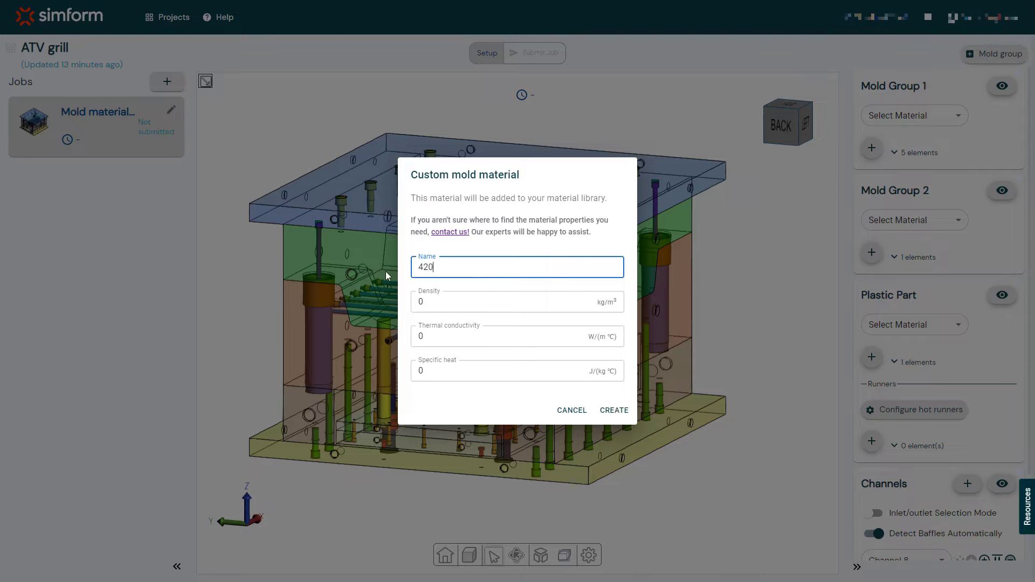
pyautogui.write(' Stainless Steel')
# Create the mold material with density 7833 kg/m³, thermal conductivity 29.1 W/(m °C) and specific heat 460 J/(kg °C)
pyautogui.press('Tab')
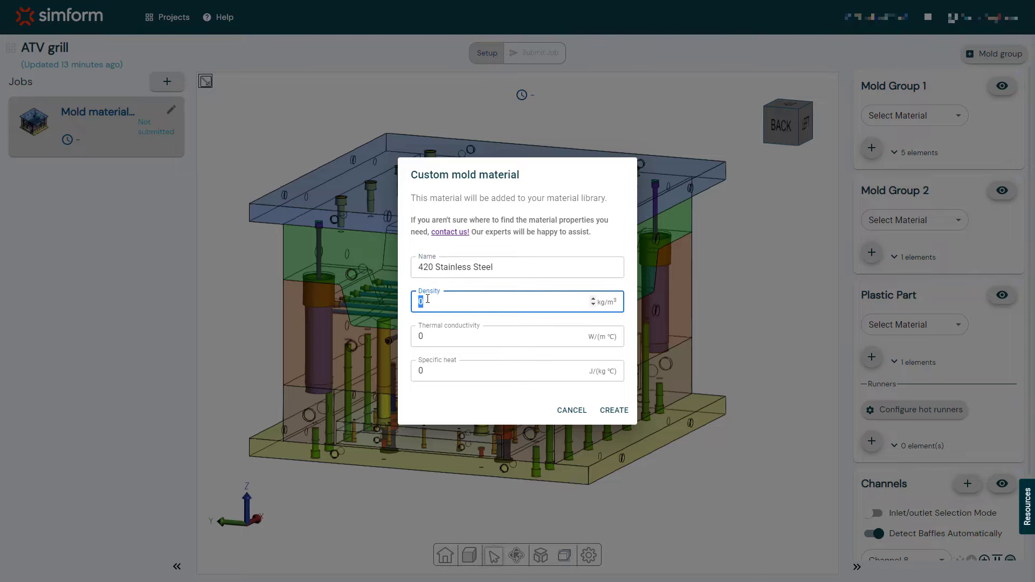
pyautogui.write('7833')
pyautogui.click(437, 332)
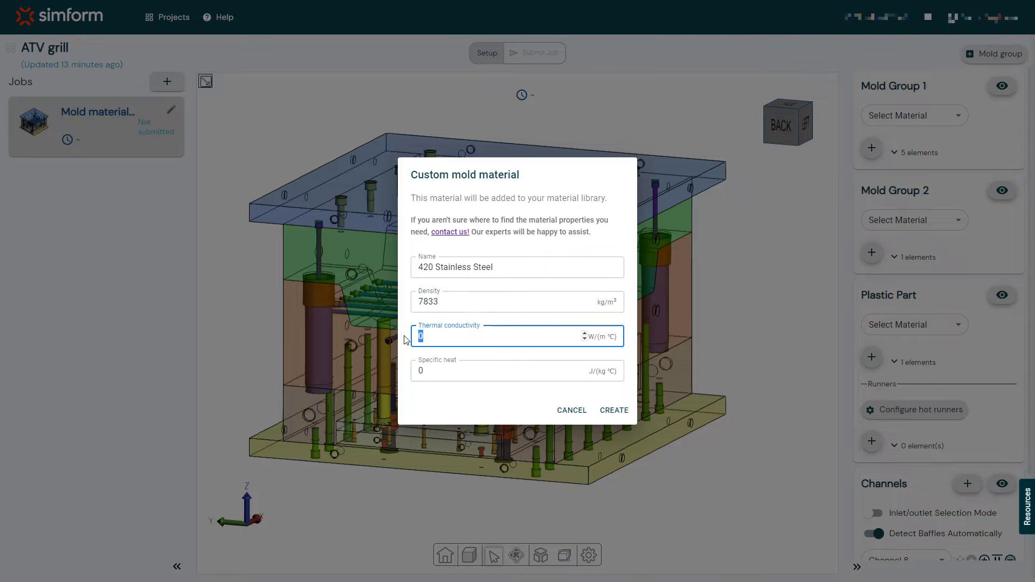
pyautogui.write('29.1')
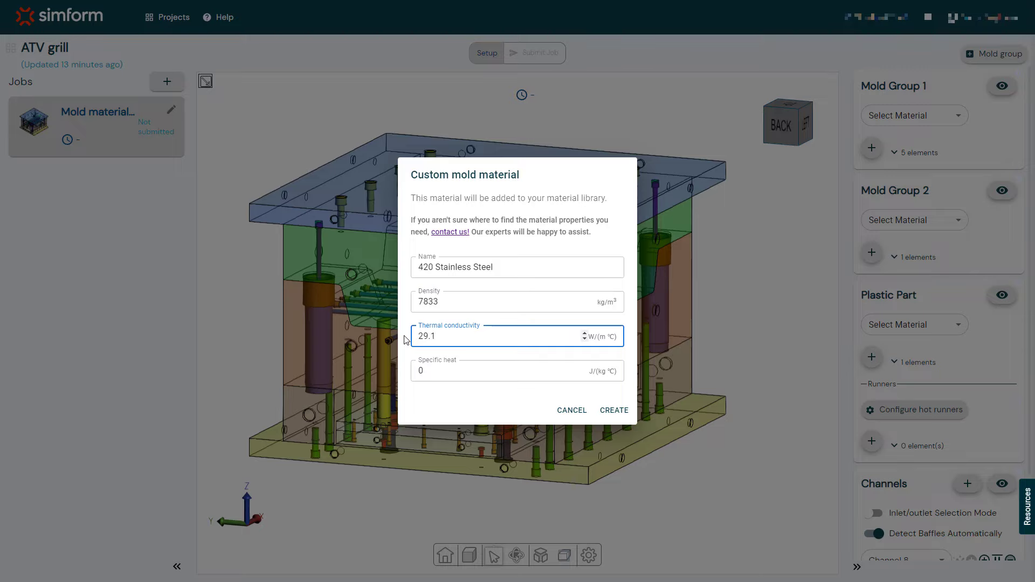
pyautogui.click(413, 371)
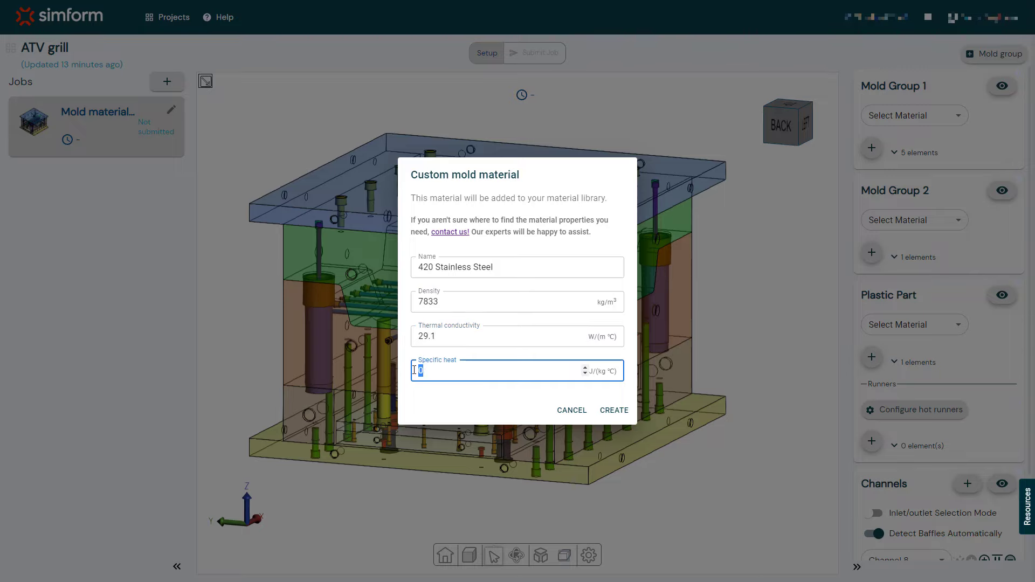
pyautogui.write('460')
pyautogui.click(613, 410)
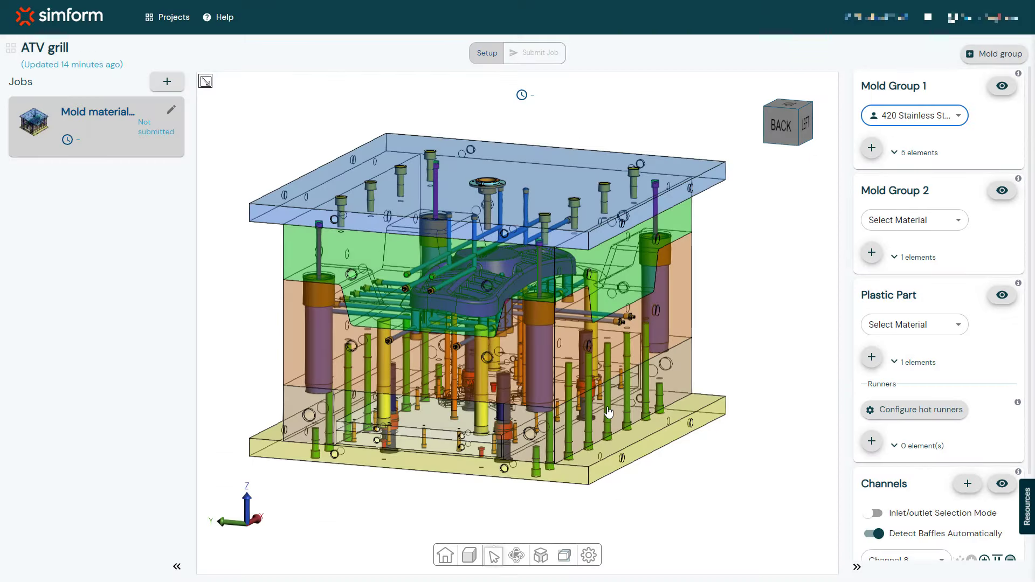
# Assign the custom 420 Stainless Steel material to Mold Group 2
pyautogui.click(939, 225)
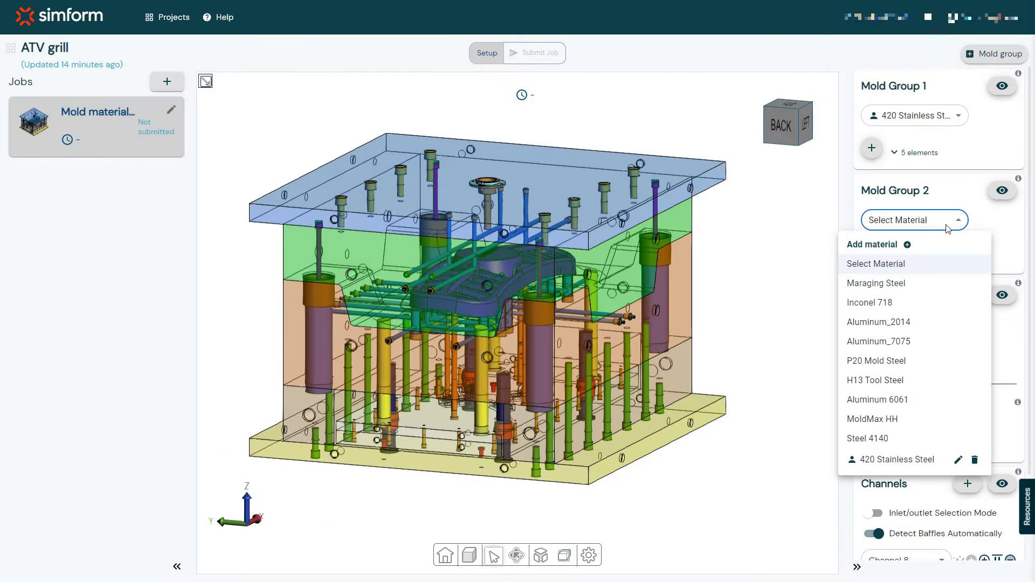
pyautogui.click(927, 461)
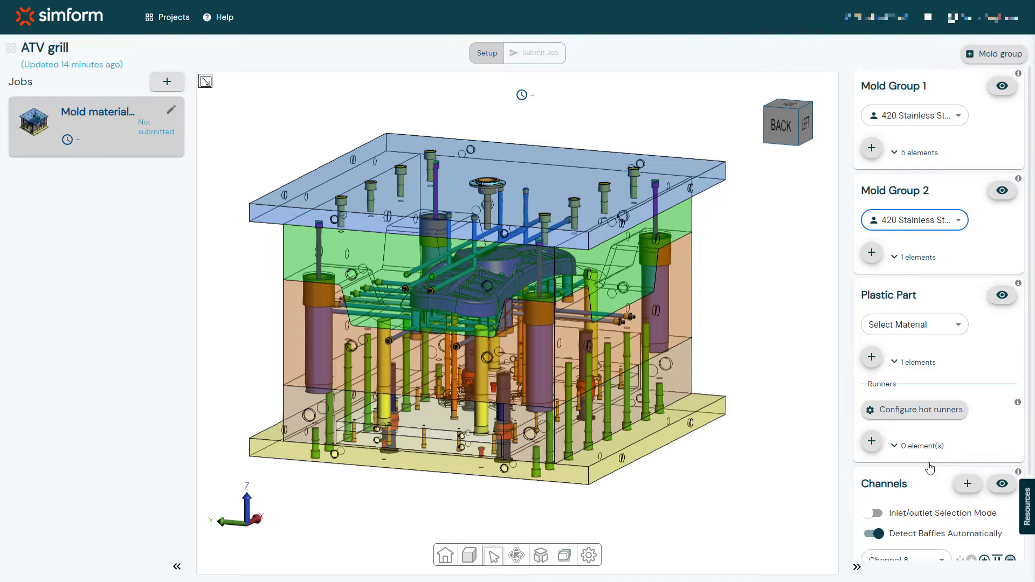
# Start a custom part material for the Plastic Part and name it Polyphenylene Oxide (PPO)
pyautogui.click(956, 330)
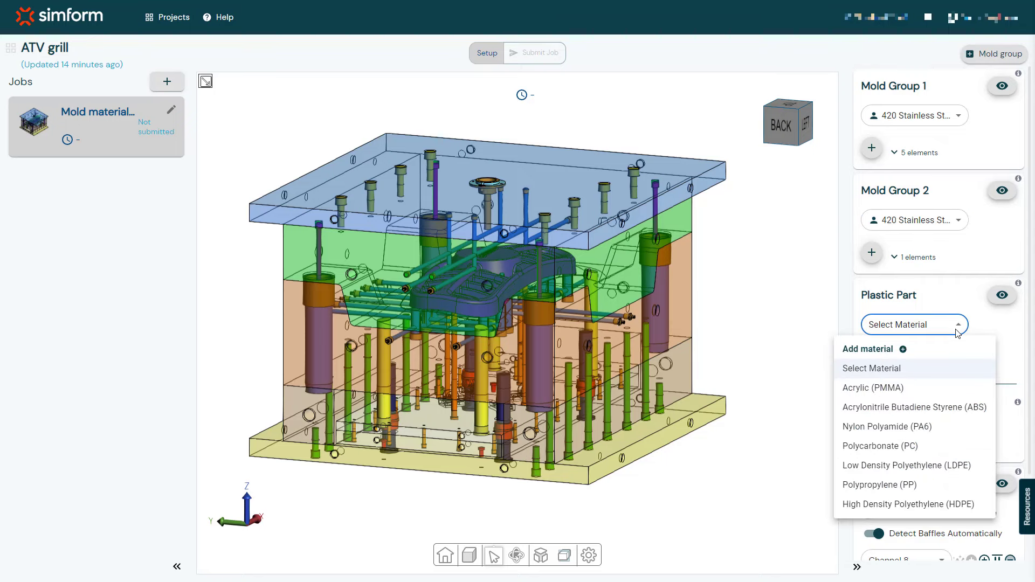
pyautogui.click(936, 351)
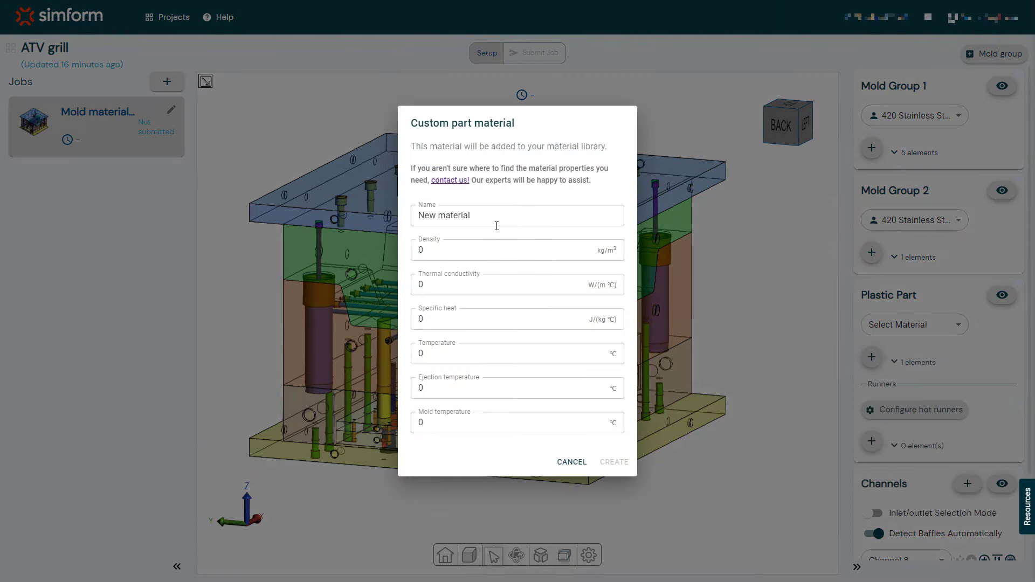
pyautogui.moveTo(494, 214); pyautogui.dragTo(411, 225)
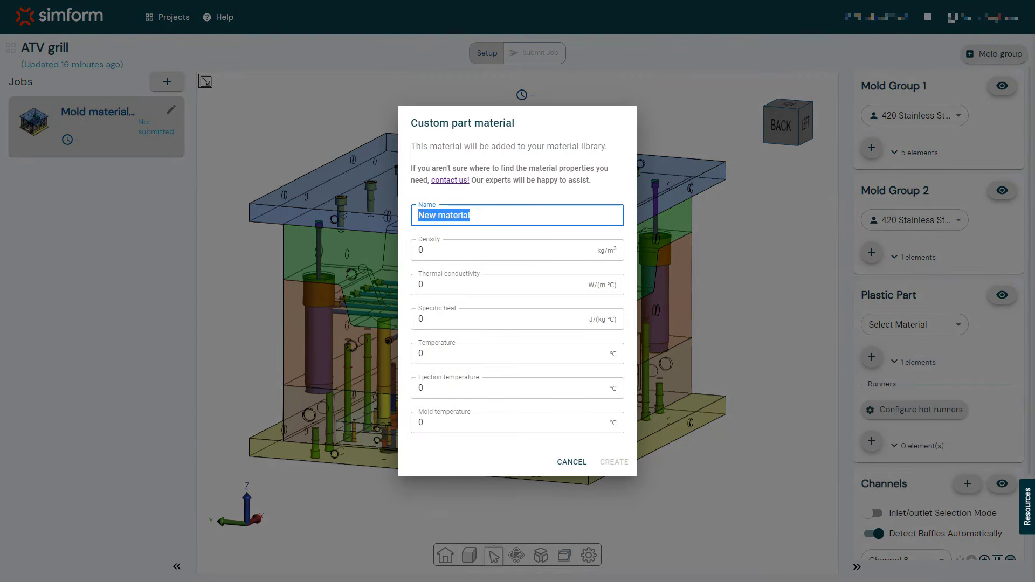
pyautogui.write('Polyphenylene Oxide (PPO)')
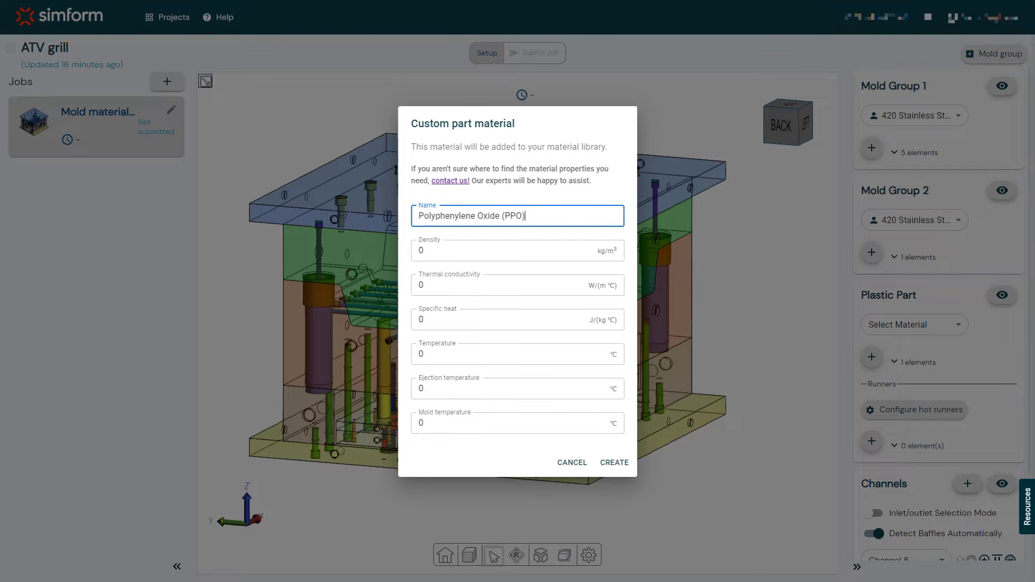
# Set the part material's density to 1100 kg/m³, thermal conductivity to 0.2 W/(m °C) and specific heat to 1300 J/(kg °C)
pyautogui.press('Tab')
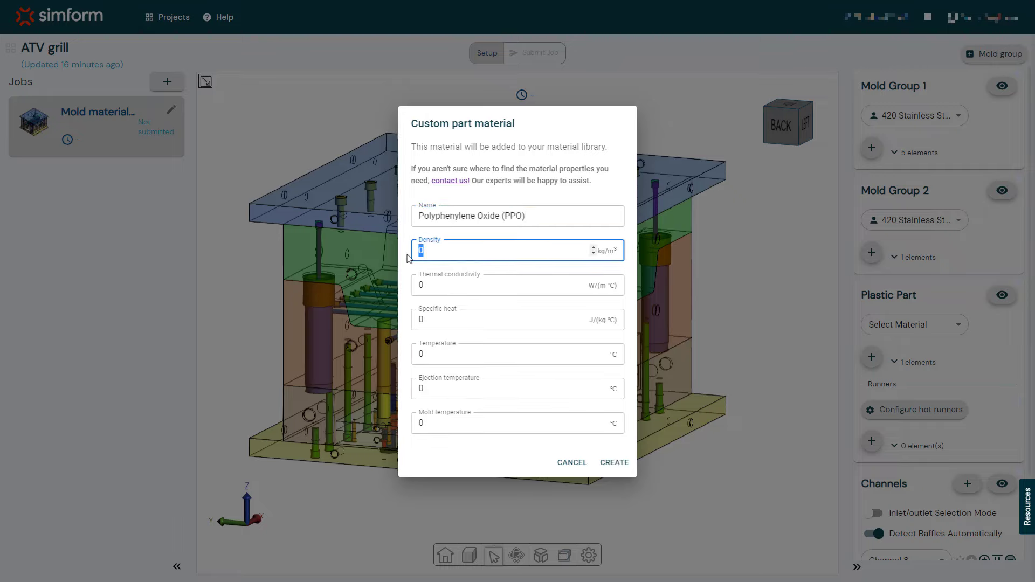
pyautogui.write('1100')
pyautogui.press('Tab')
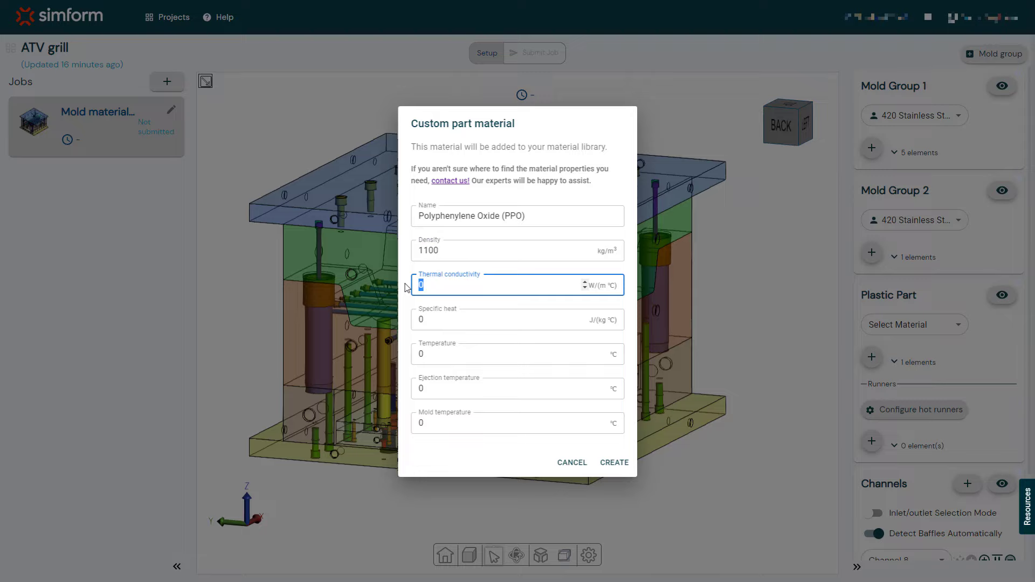
pyautogui.write('0.2')
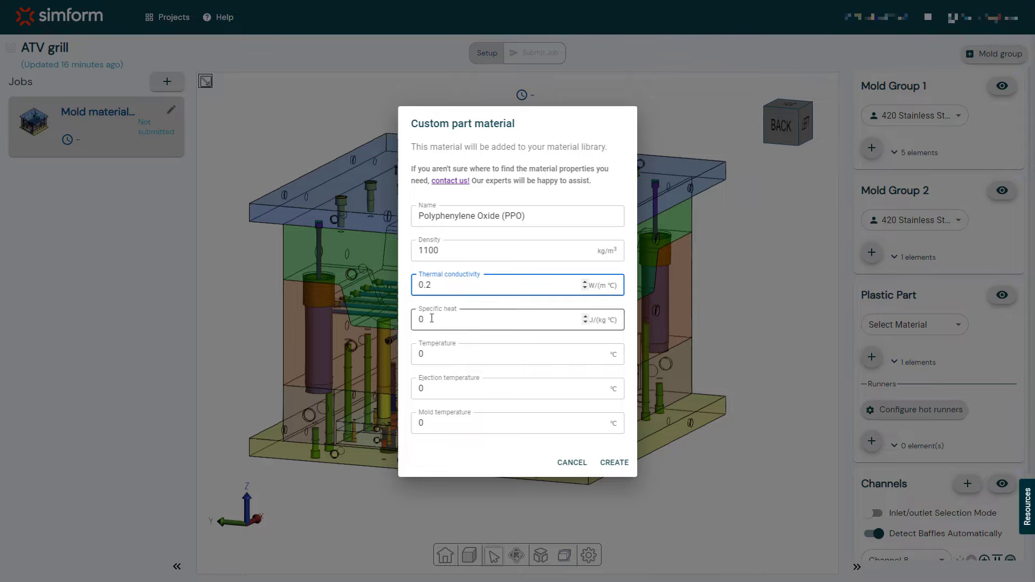
pyautogui.press('Tab')
pyautogui.write('1300')
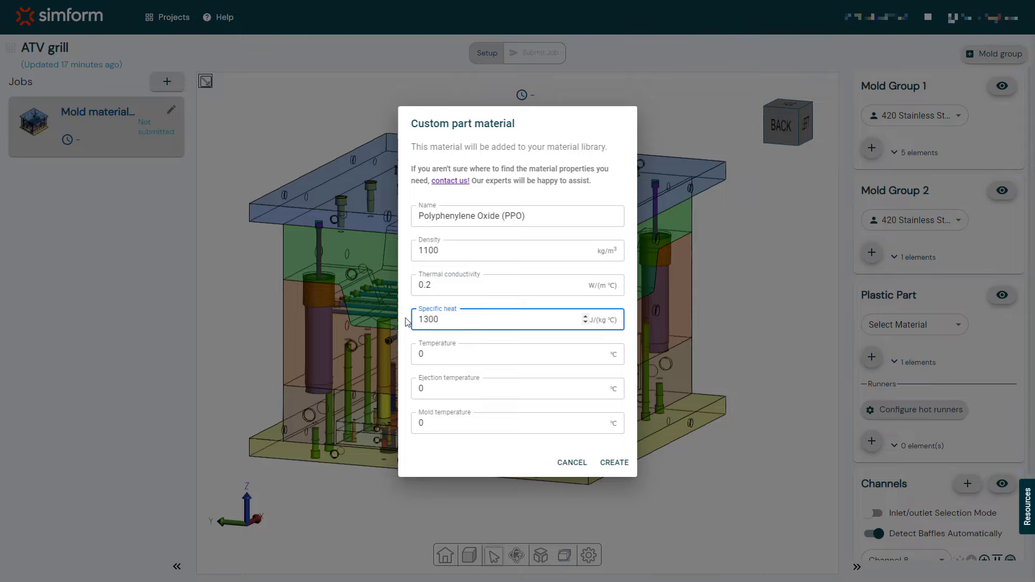
# Set the part material's temperature to 100 °C, ejection temperature to 60 °C and mold temperature to 30 °C, and create it
pyautogui.press('Tab')
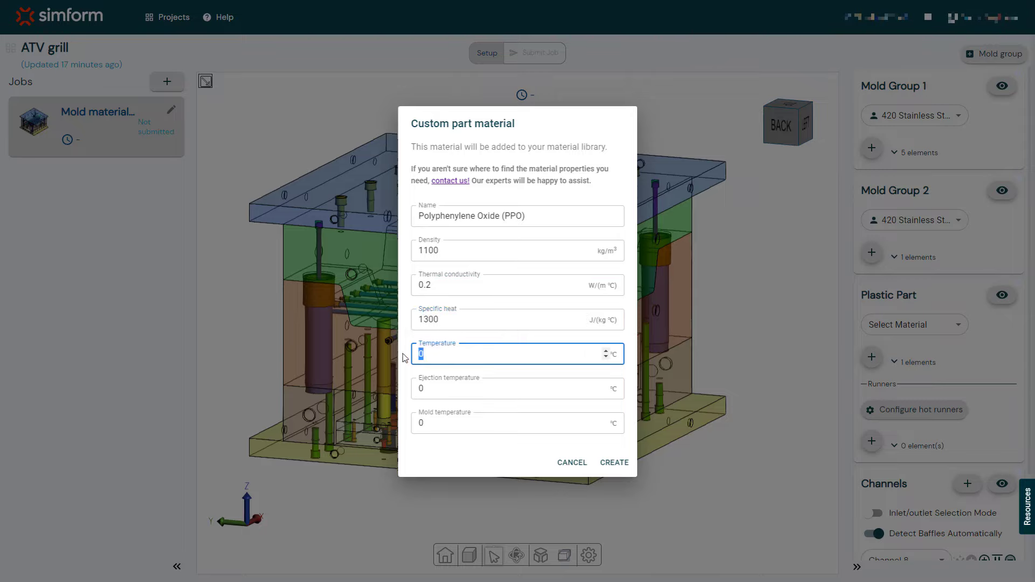
pyautogui.write('100')
pyautogui.click(412, 389)
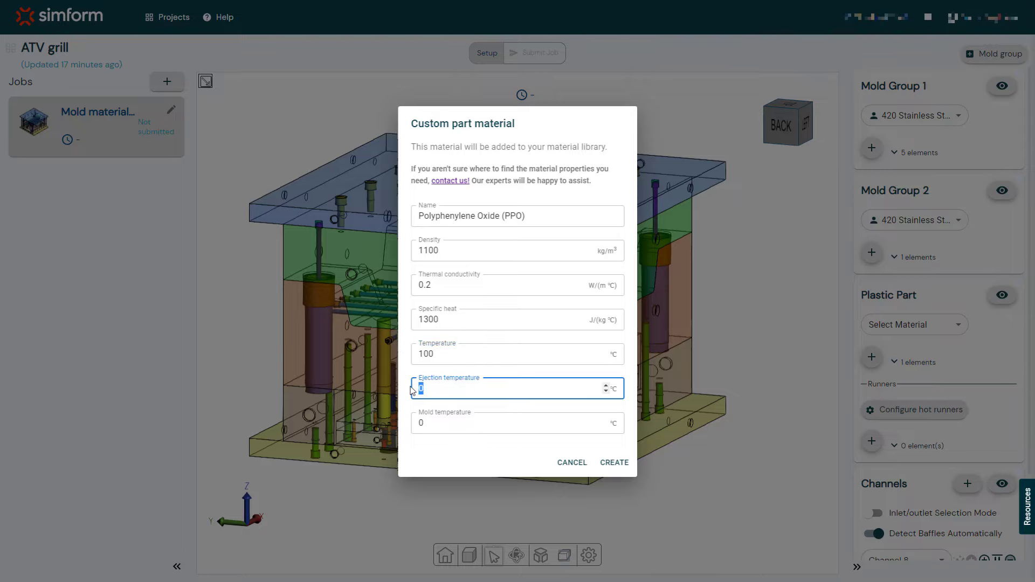
pyautogui.write('60')
pyautogui.click(420, 422)
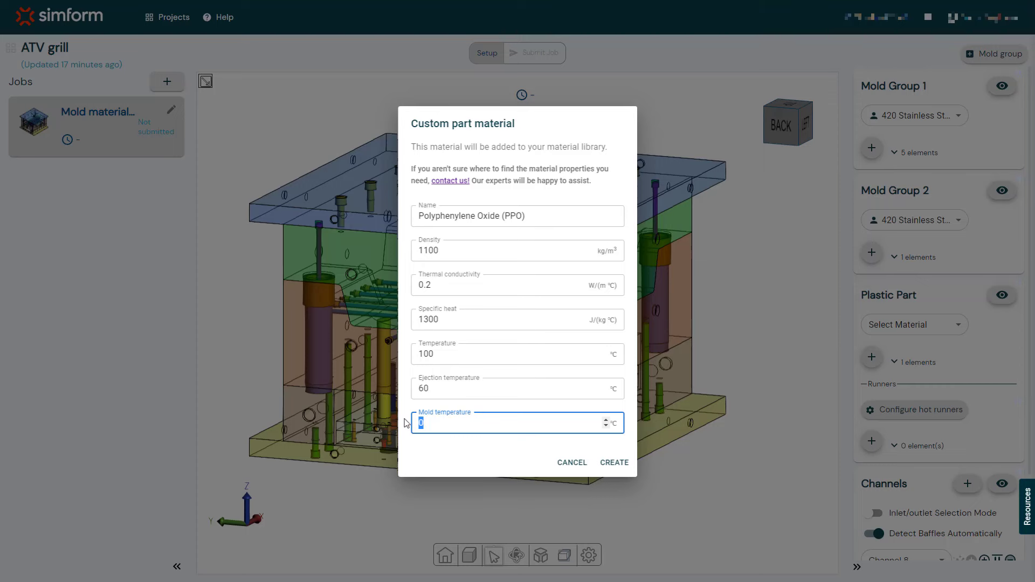
pyautogui.write('30')
pyautogui.click(614, 463)
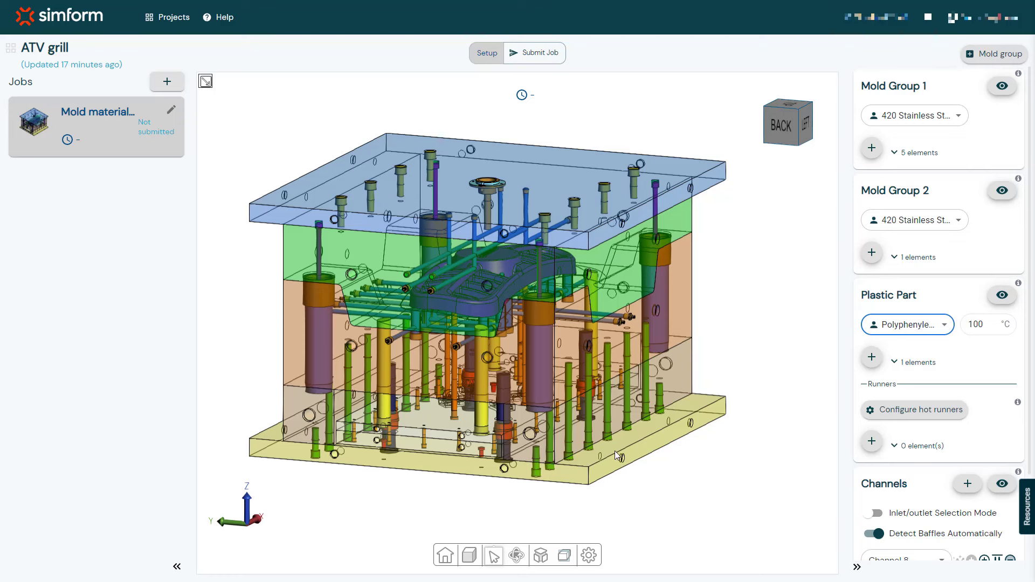
# Submit the 420 Stainless Steel job and add a new job named Mold material Steel 4140 based on it, keeping the existing file
pyautogui.click(545, 62)
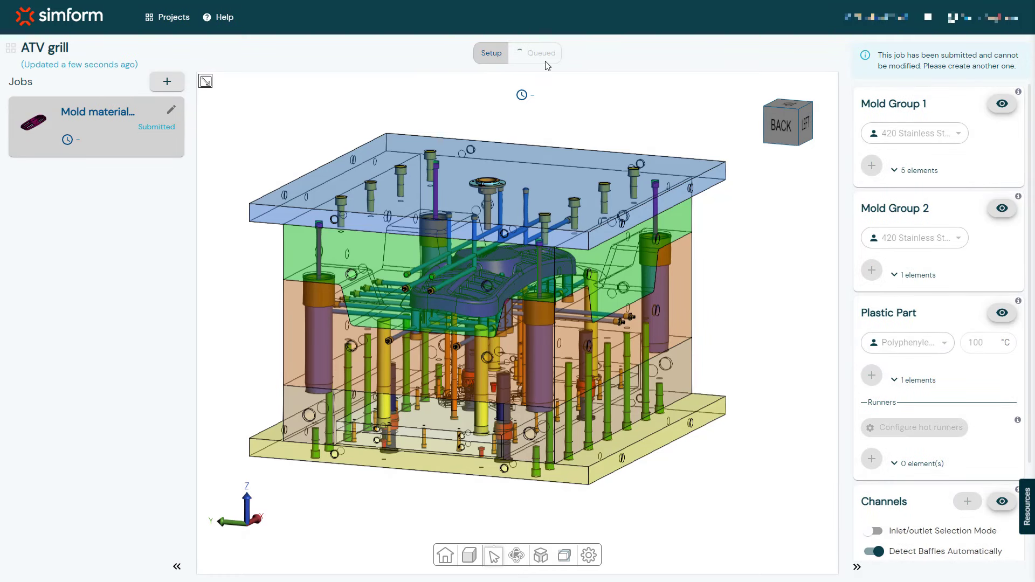
pyautogui.click(168, 82)
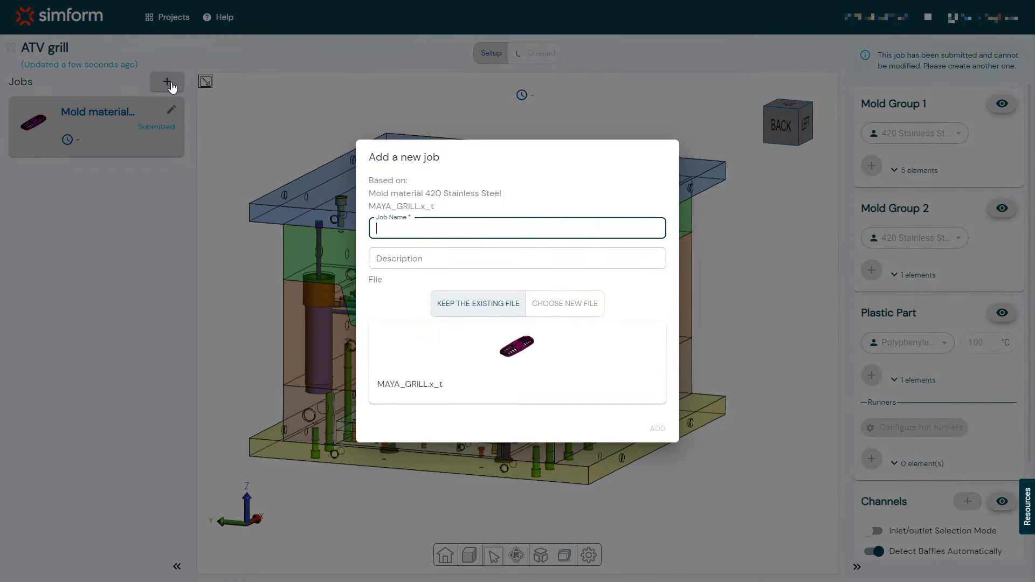
pyautogui.write('Mold material Steel 4140')
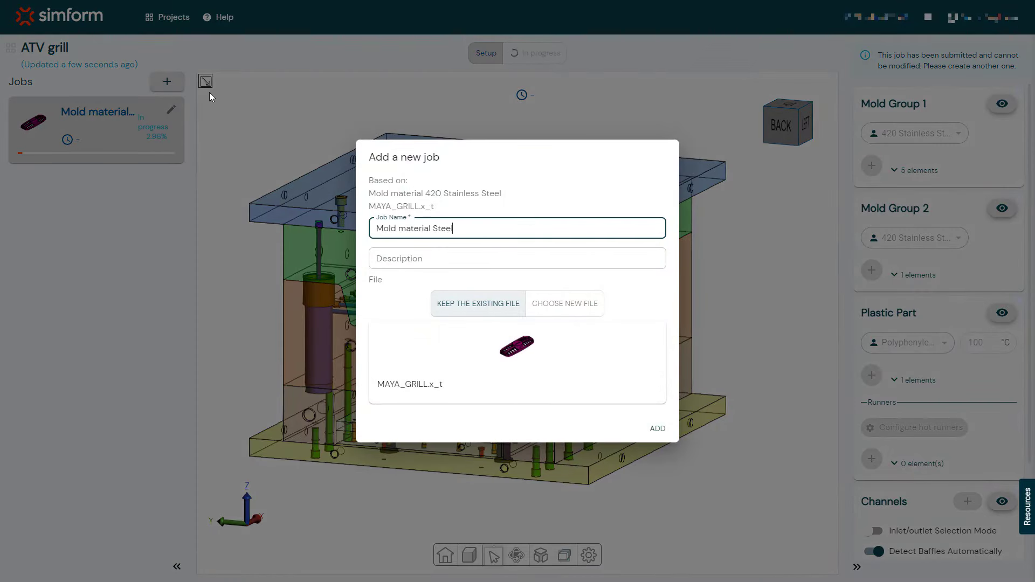
pyautogui.click(657, 434)
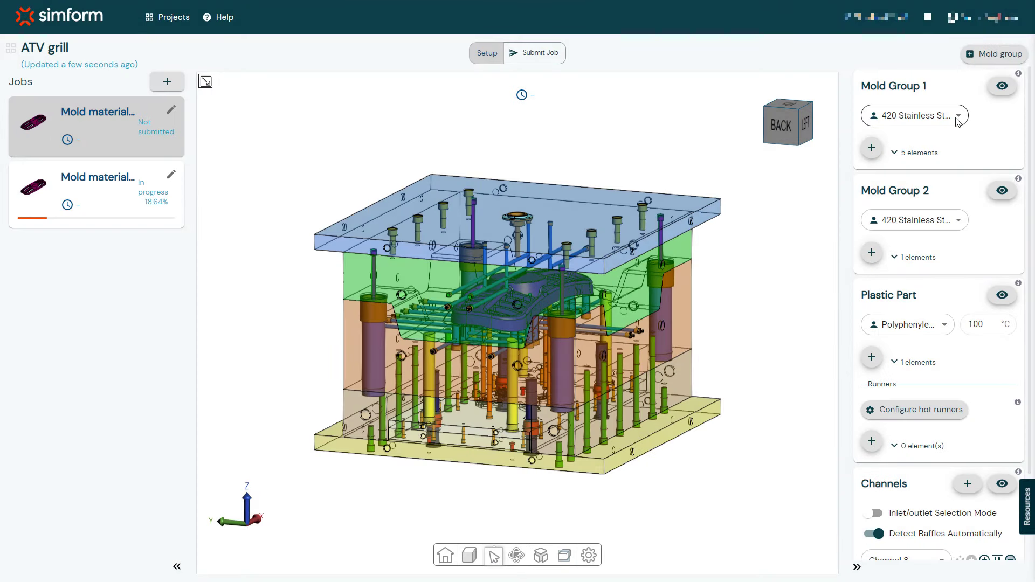
# Change the material of Mold Group 1 and Mold Group 2 to Steel 4140 and submit the job
pyautogui.click(957, 118)
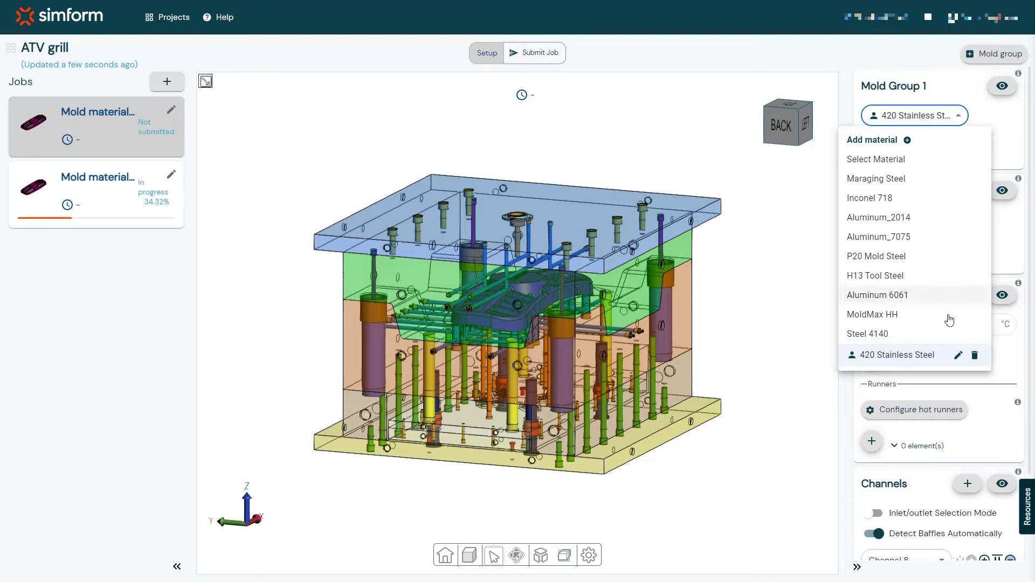
pyautogui.click(947, 335)
pyautogui.click(917, 222)
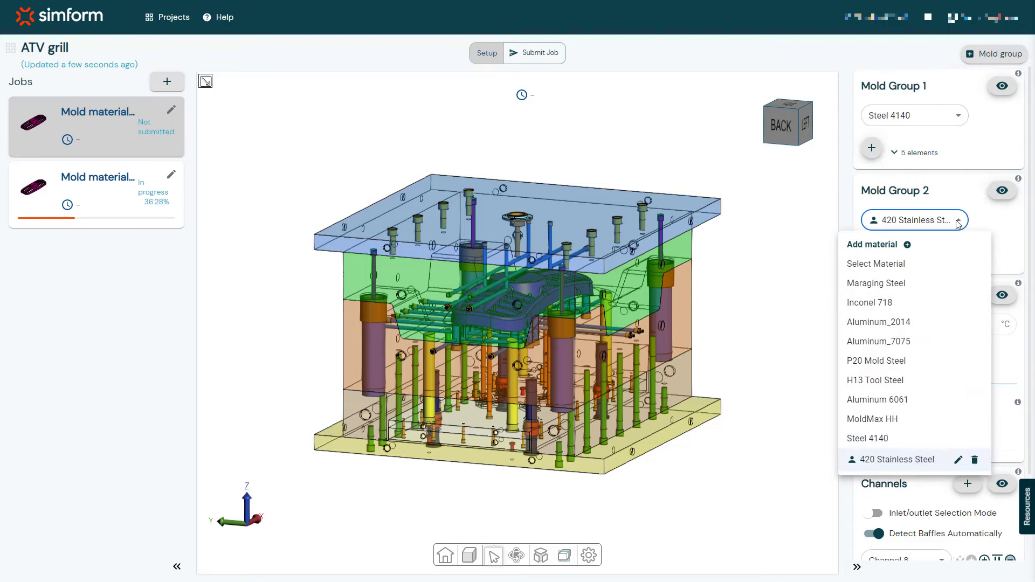
pyautogui.click(948, 434)
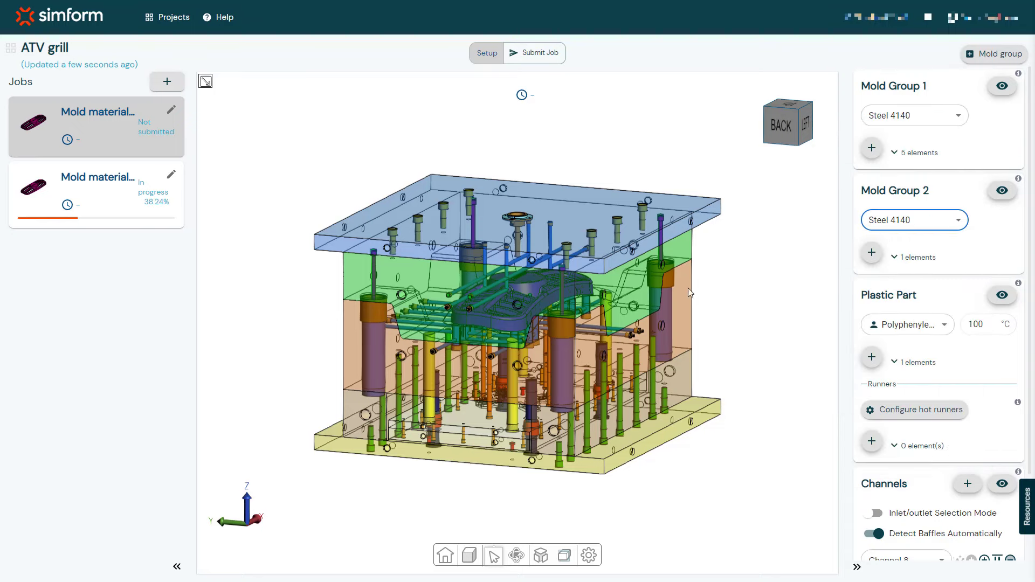
pyautogui.click(541, 61)
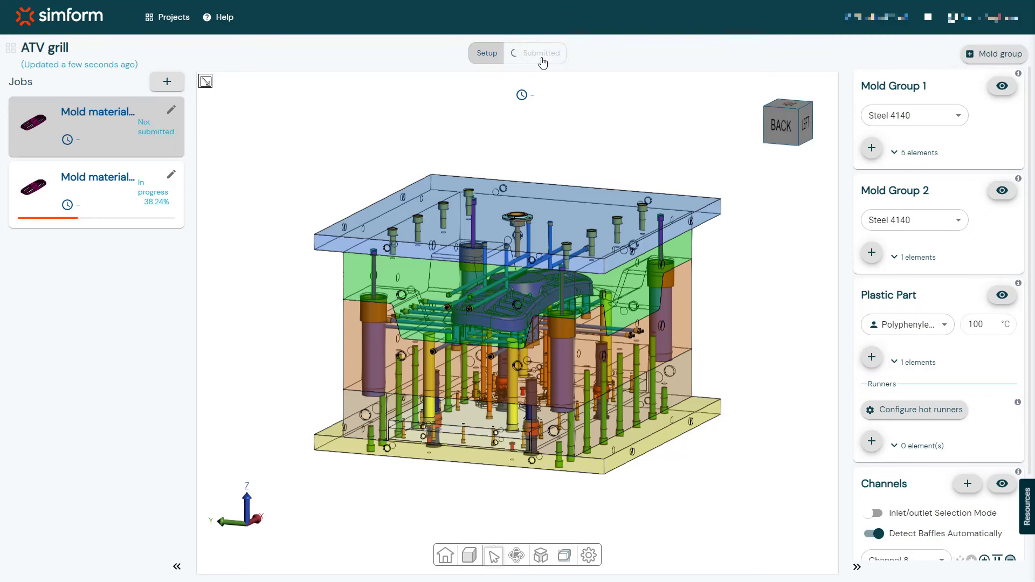